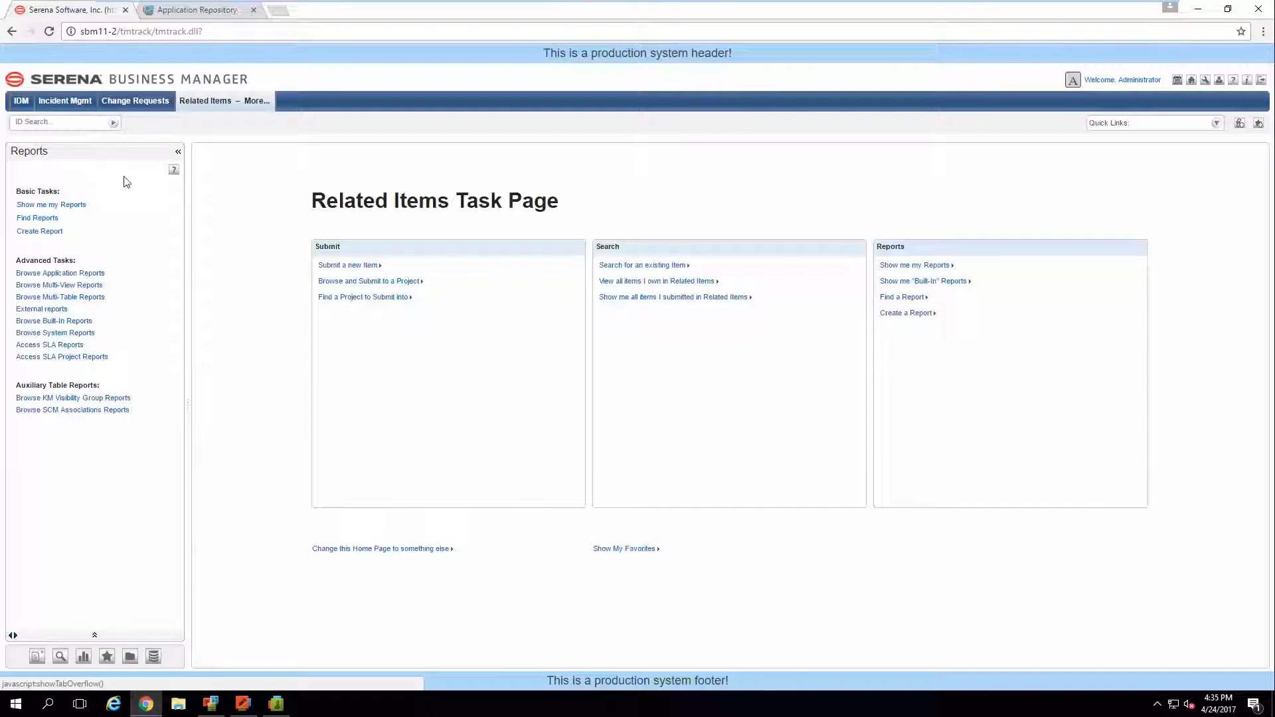
# Search the item IDs using the wildcard *.
pyautogui.click(80, 125)
pyautogui.write('1')
pyautogui.press('Return')
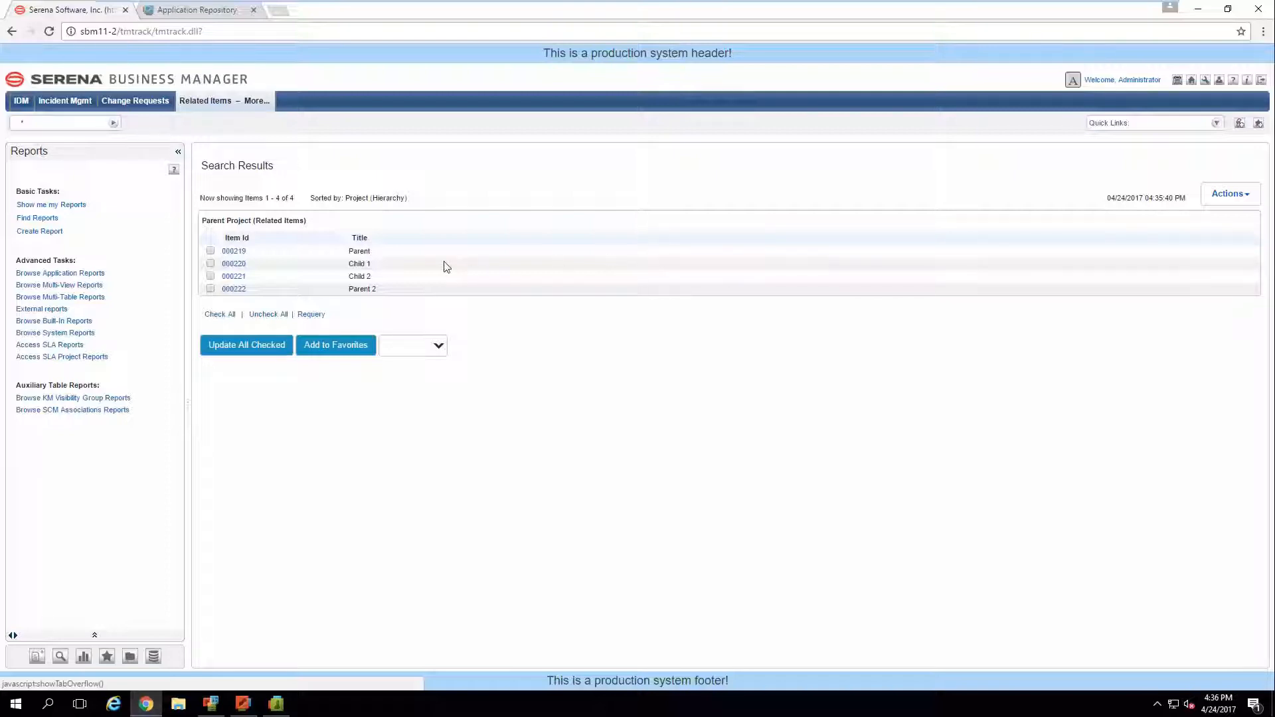
# Start creating a new listing report from the report tasks and show its content settings.
pyautogui.click(83, 656)
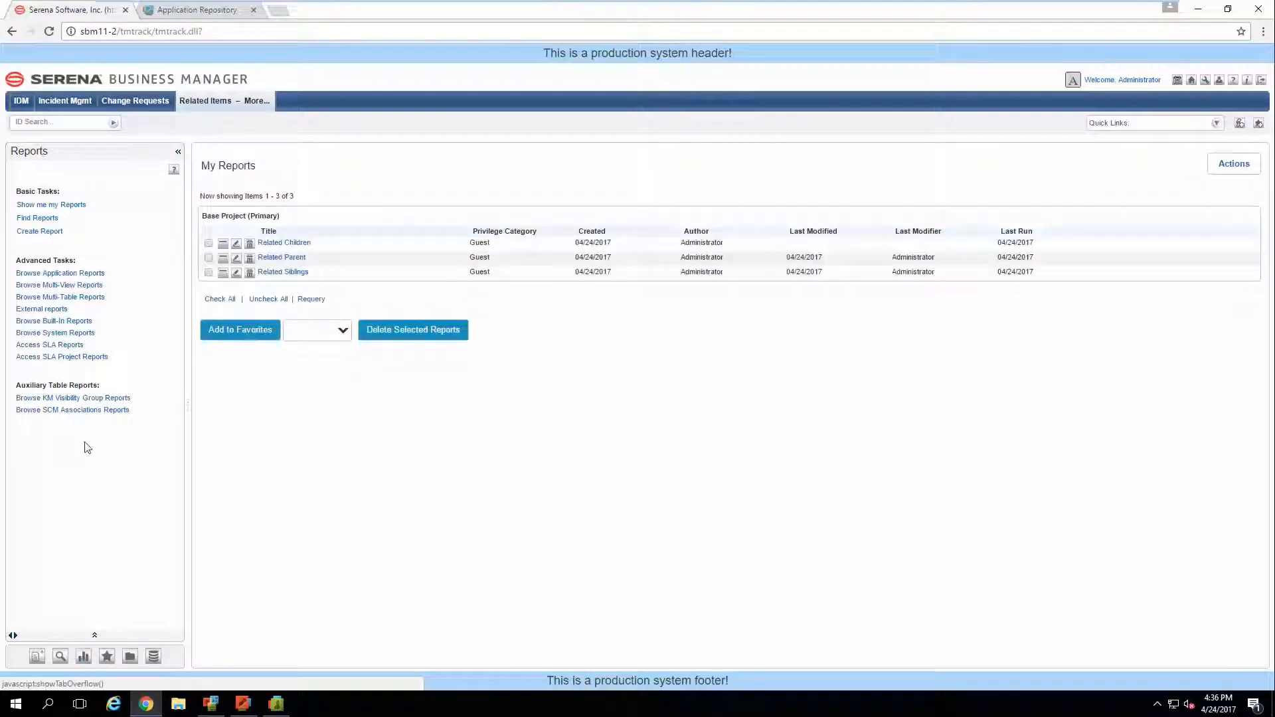
pyautogui.click(50, 234)
pyautogui.click(222, 189)
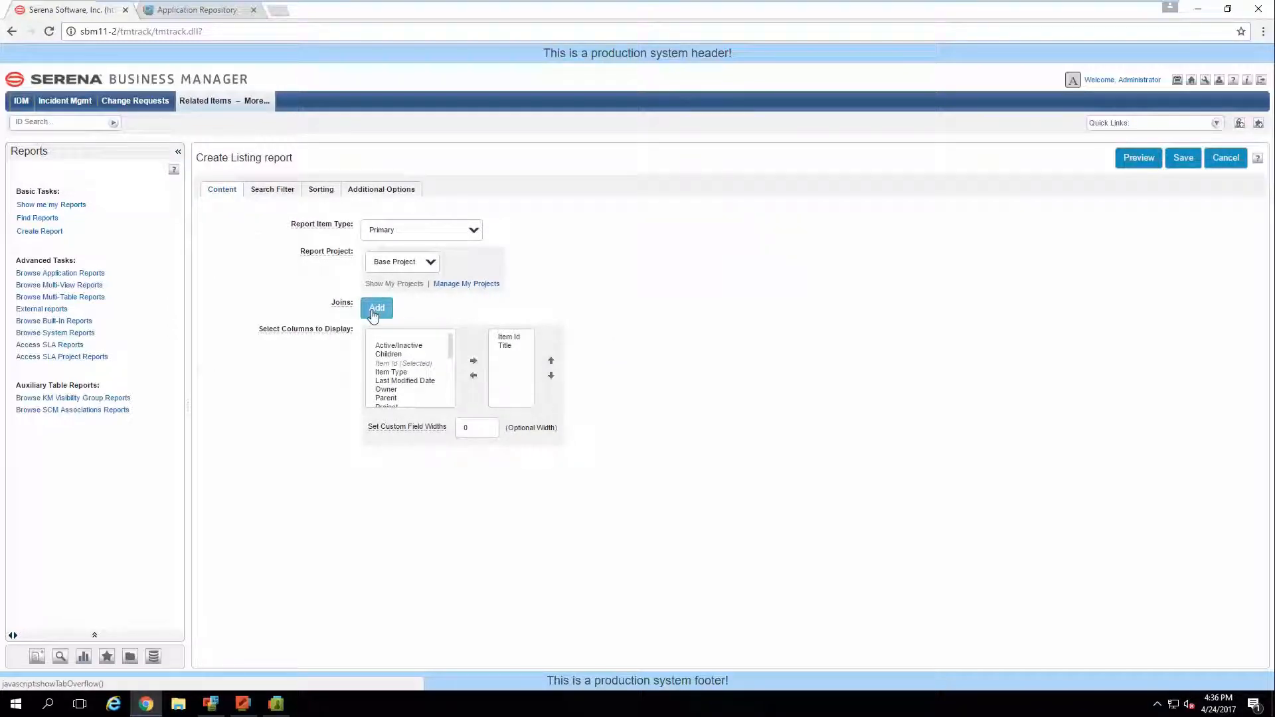
# Add a join to the listing report through the Children relational field and save it under the name Children.
pyautogui.click(376, 309)
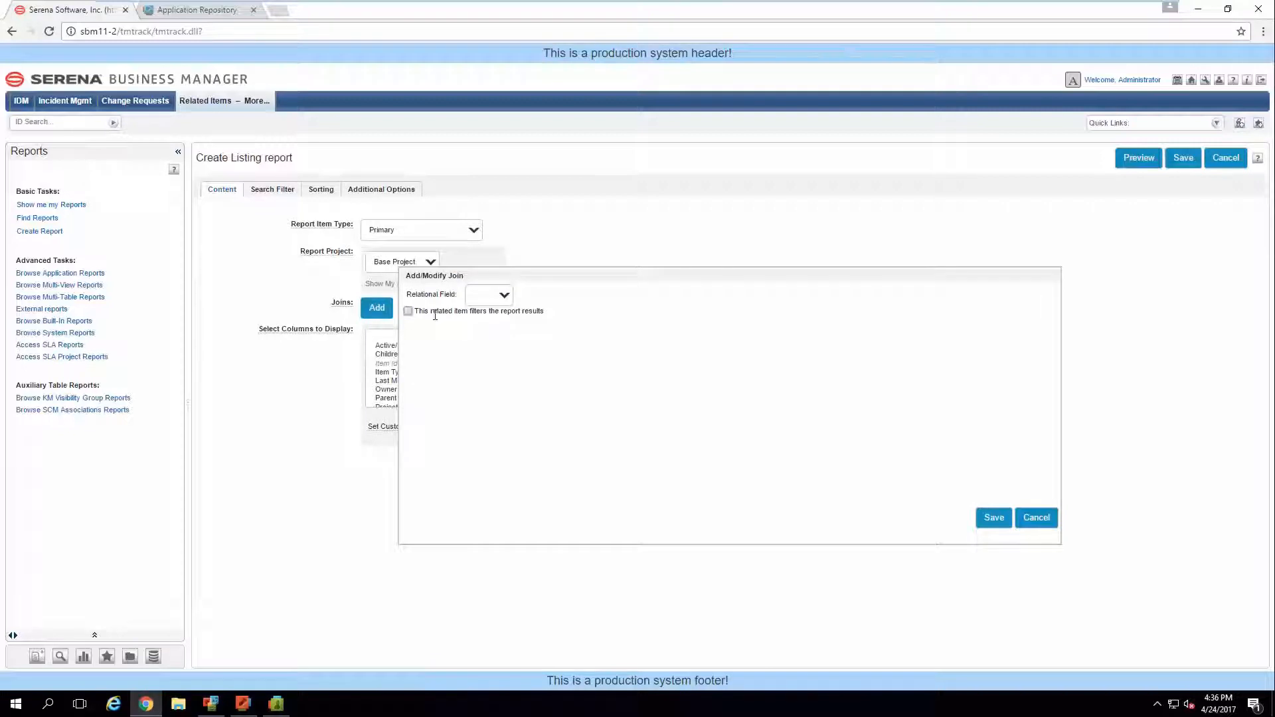
pyautogui.click(493, 301)
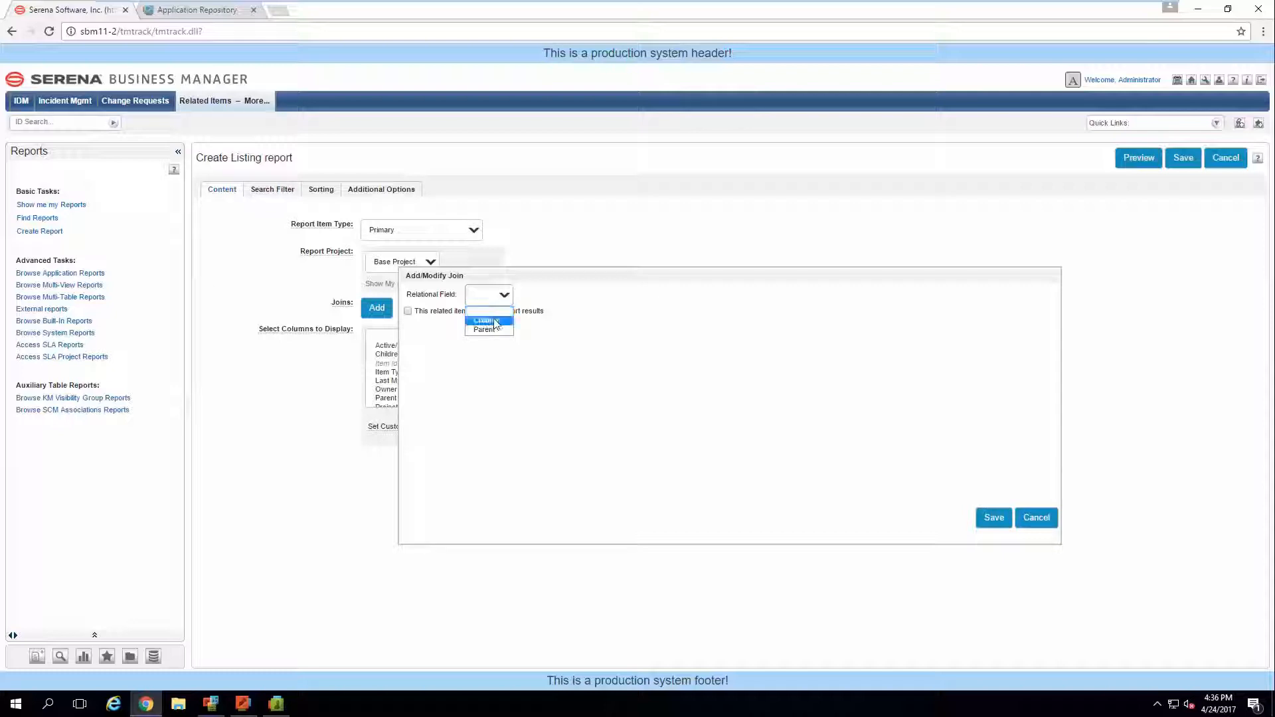
pyautogui.click(487, 321)
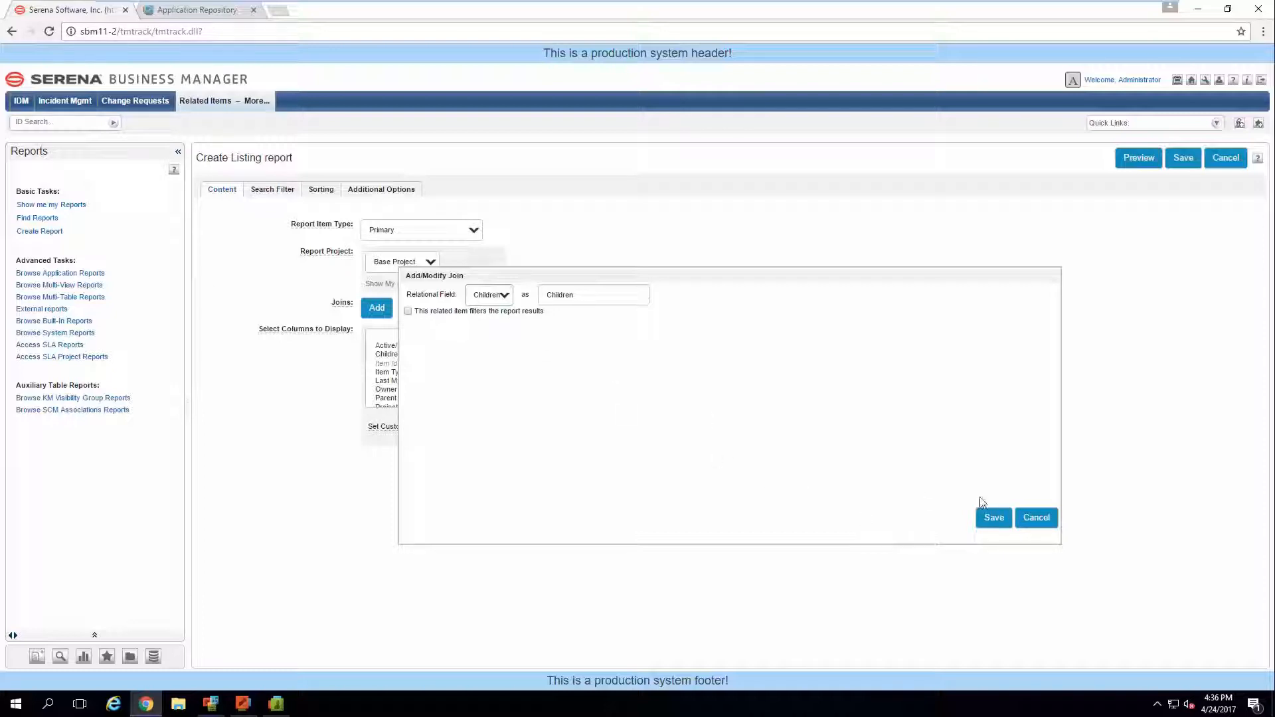
pyautogui.click(992, 517)
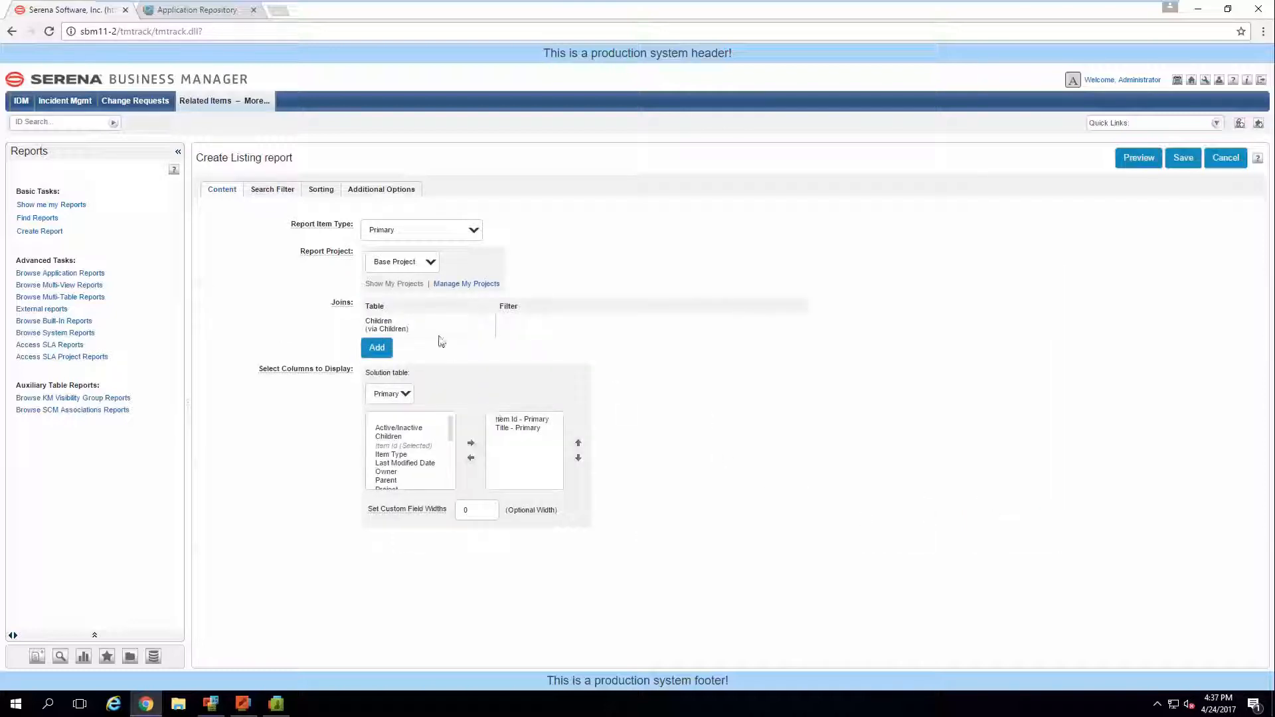
# Add the Item Id and Title columns from the Children table to the report's displayed columns and preview the report.
pyautogui.click(406, 394)
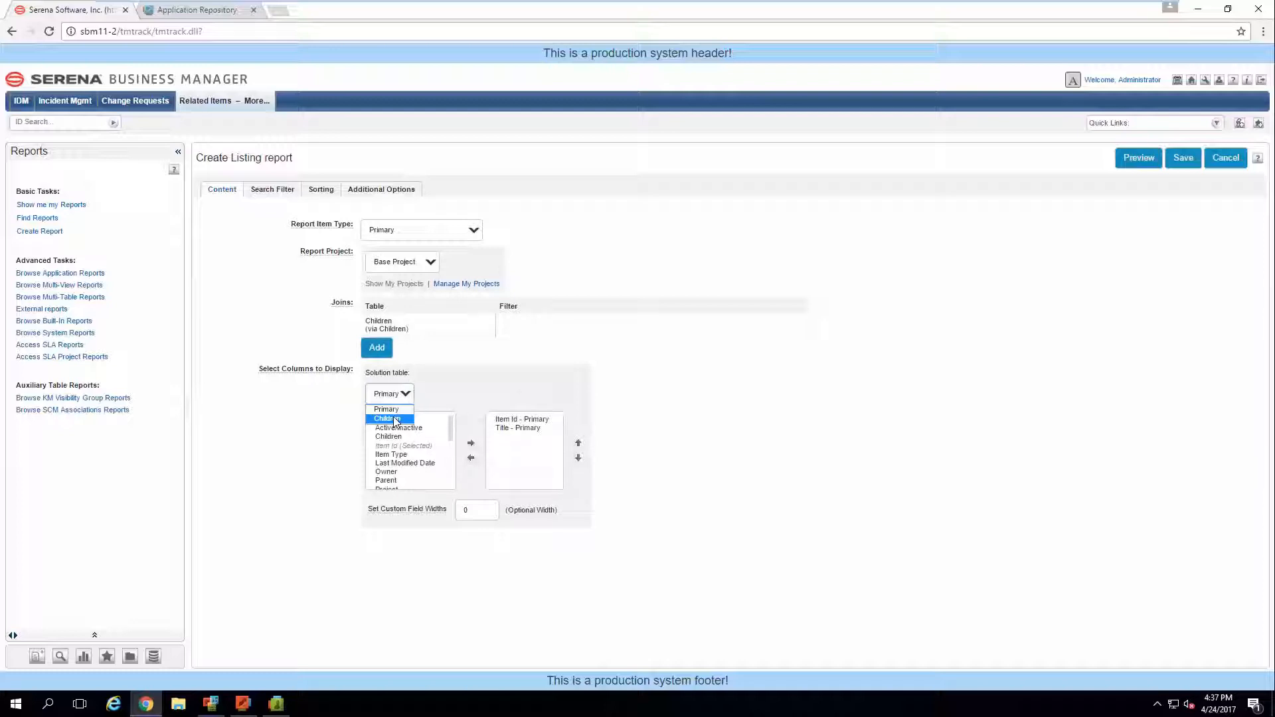
pyautogui.click(506, 428)
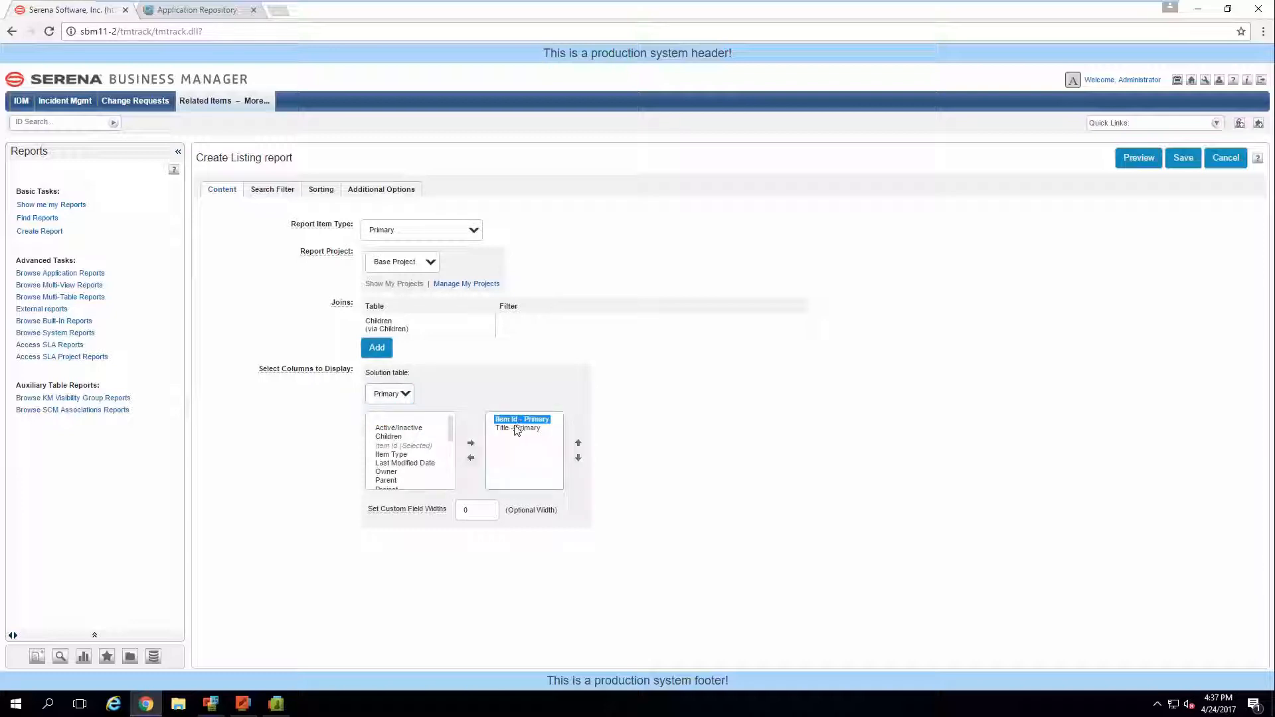
pyautogui.click(403, 394)
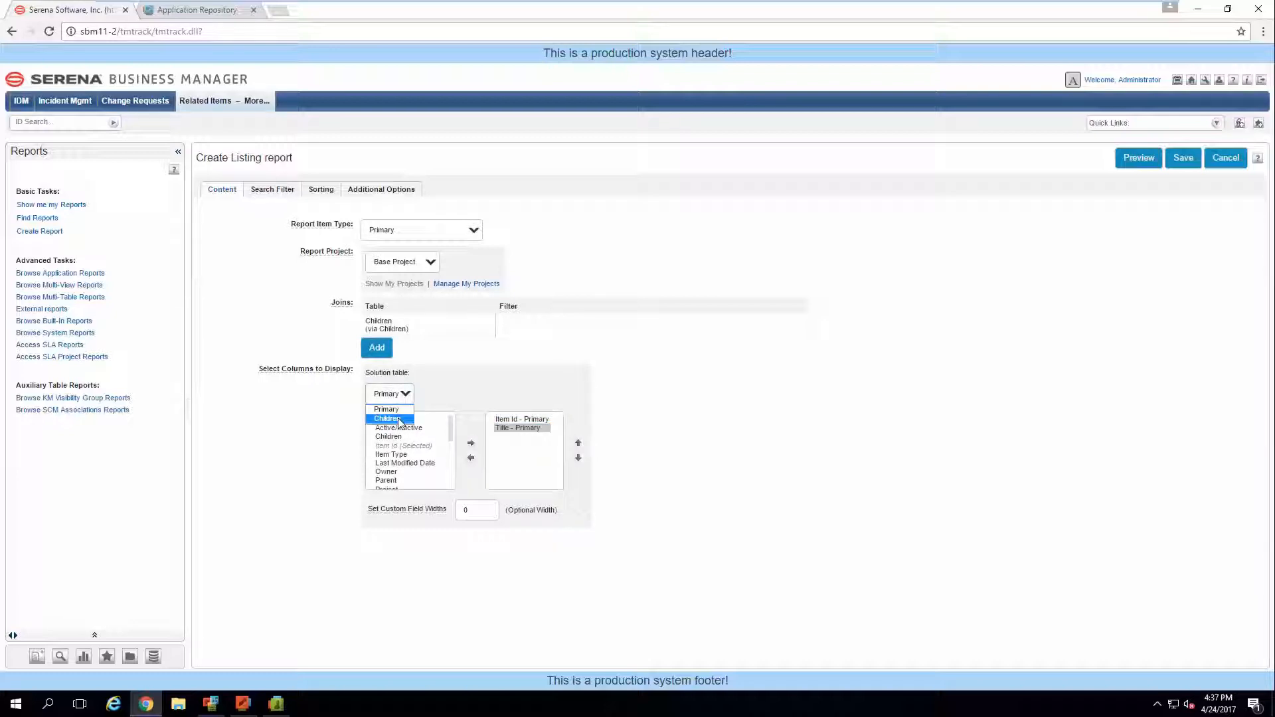
pyautogui.click(399, 419)
pyautogui.scroll(-1, 446, 436)
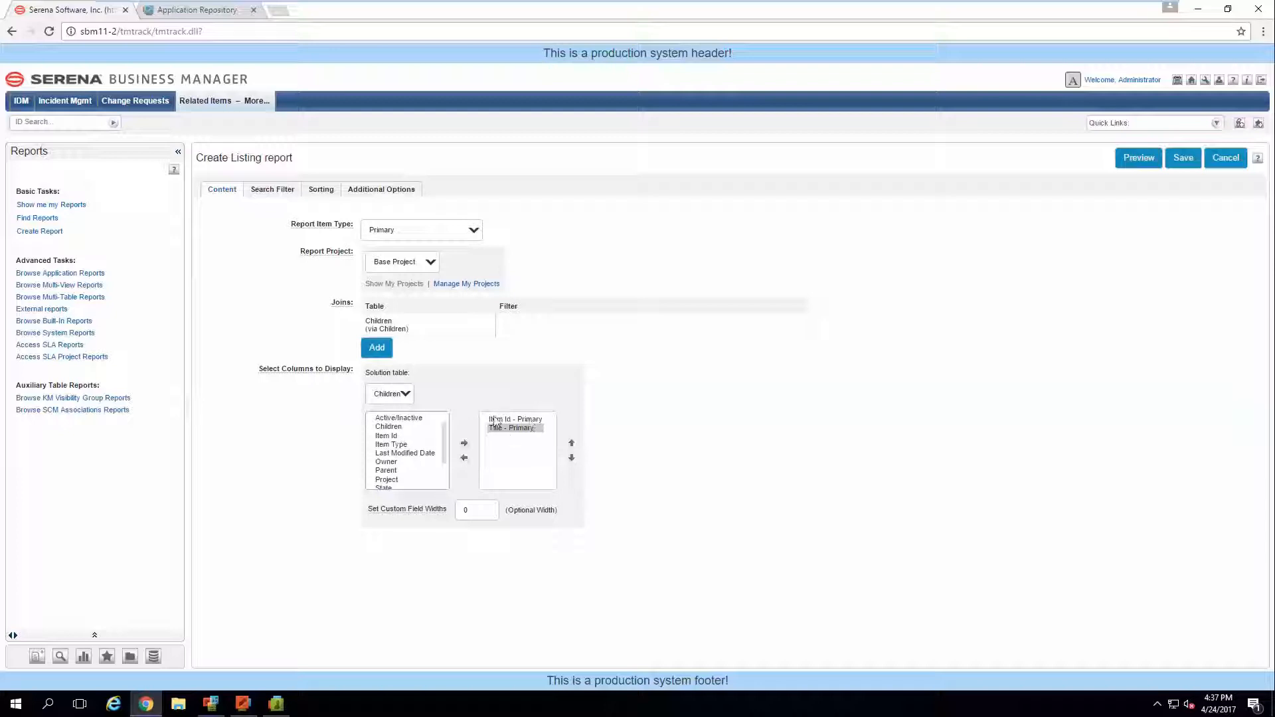
pyautogui.doubleClick(410, 437)
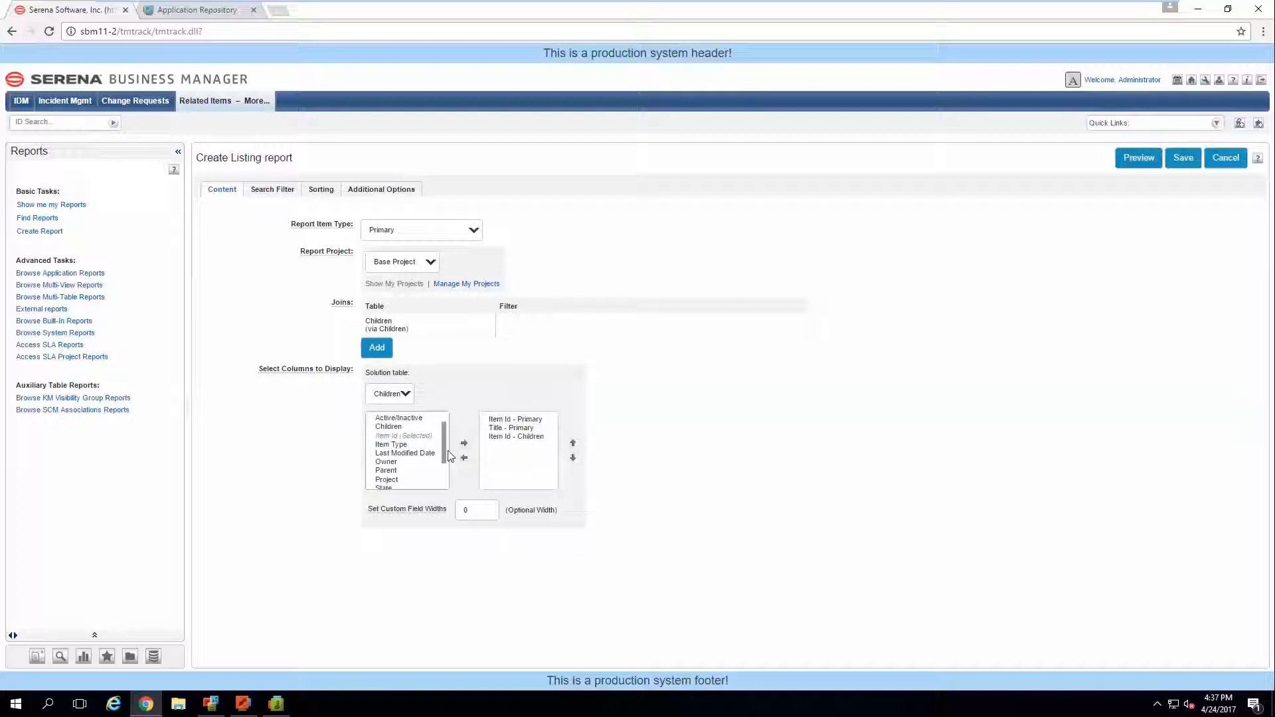
pyautogui.scroll(-3, 446, 457)
pyautogui.doubleClick(402, 481)
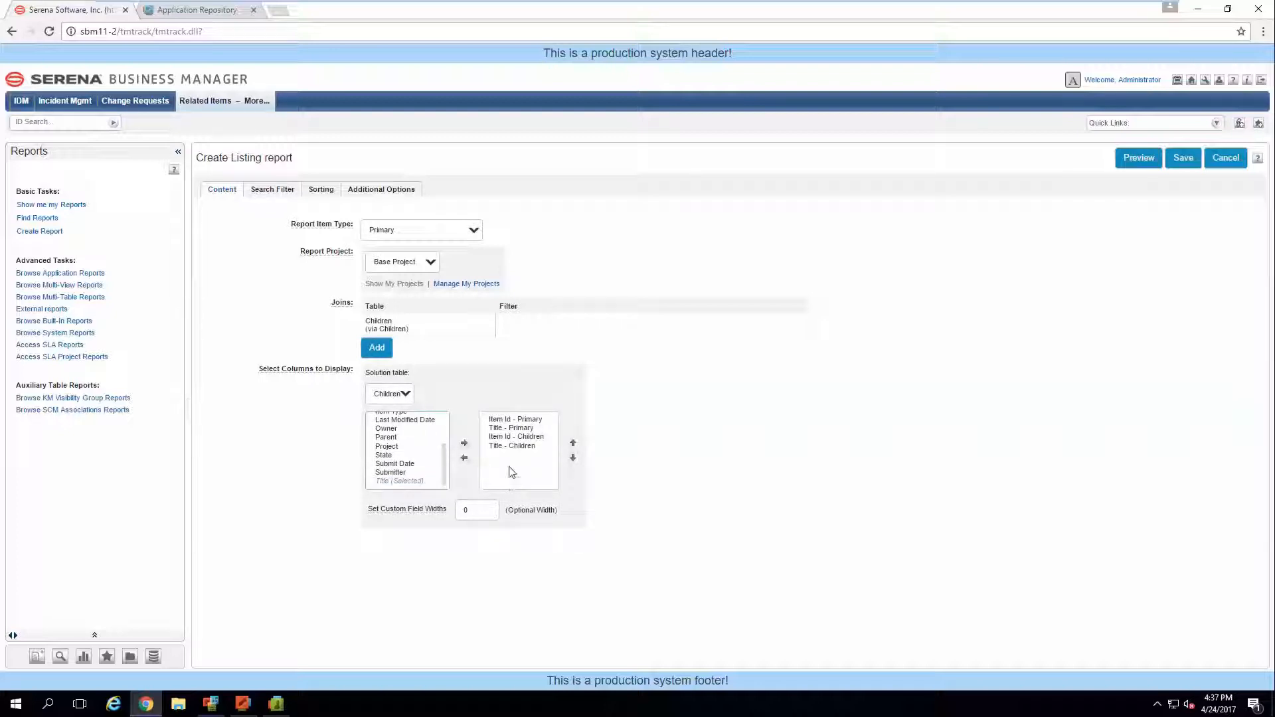
pyautogui.click(1137, 159)
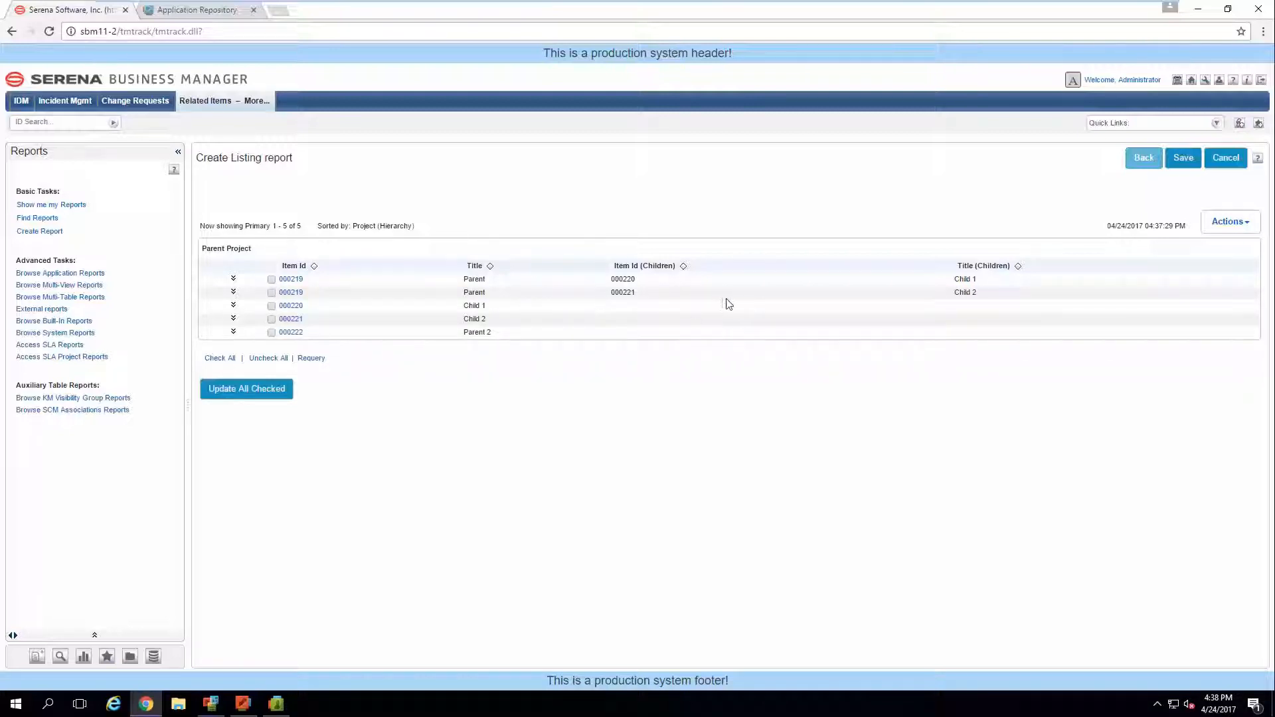
# Add a search filter condition so that Parent contains any (None), and preview the filtered report.
pyautogui.click(1144, 161)
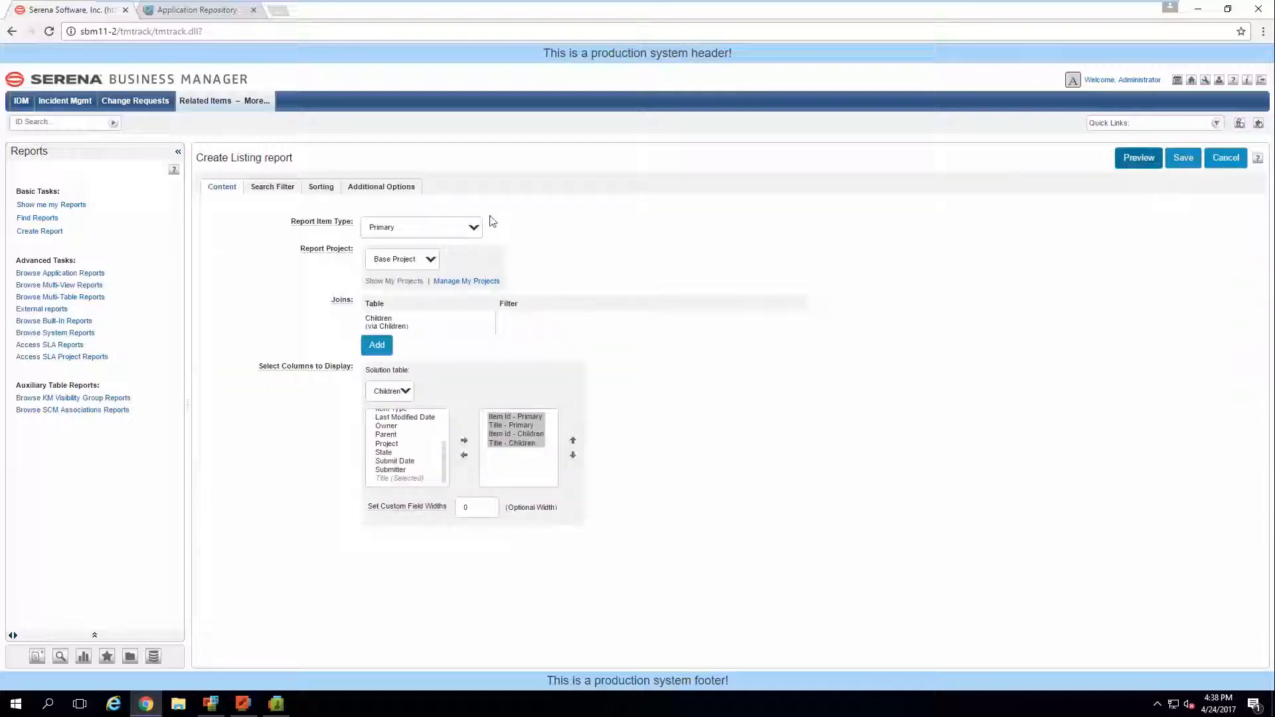
pyautogui.click(271, 188)
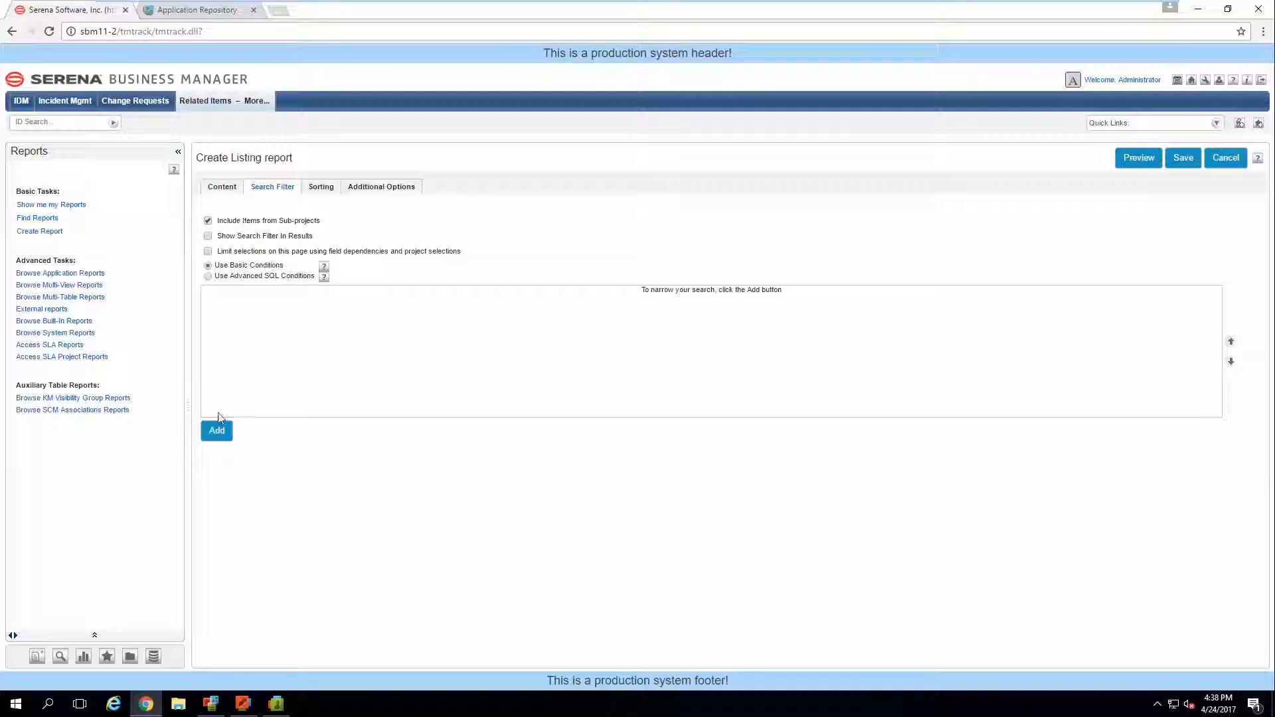
pyautogui.click(217, 431)
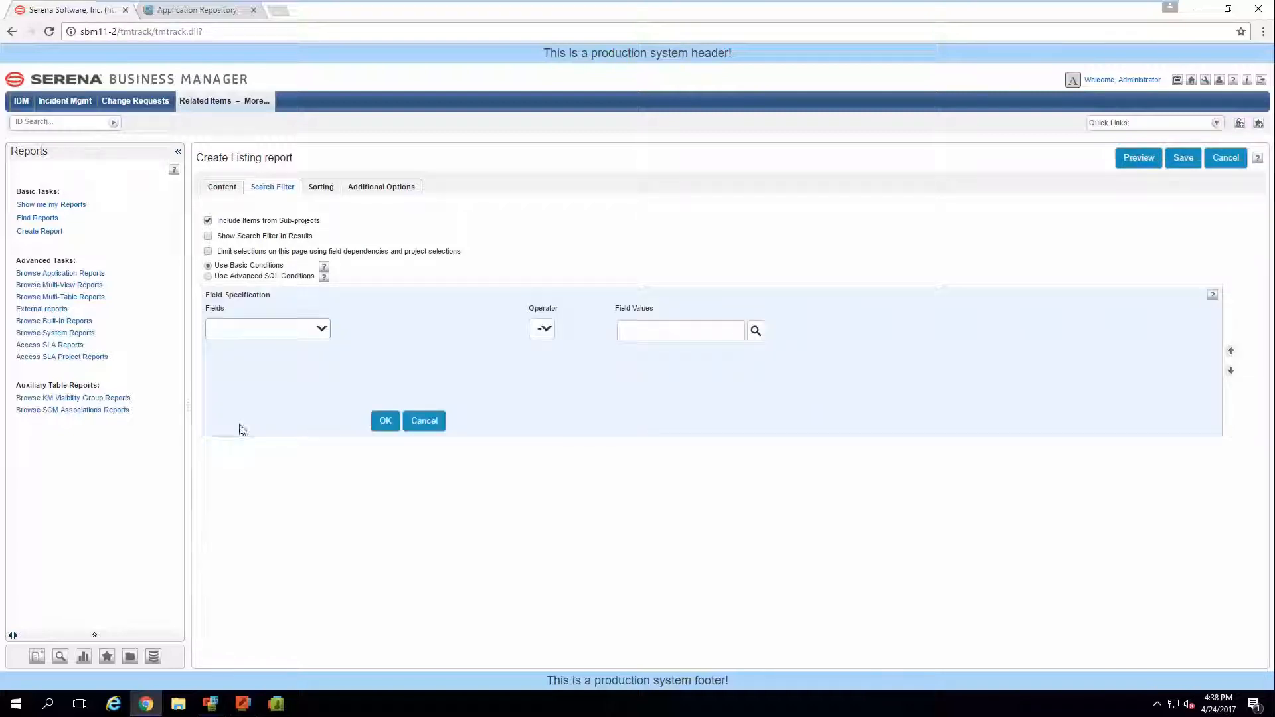
pyautogui.click(293, 341)
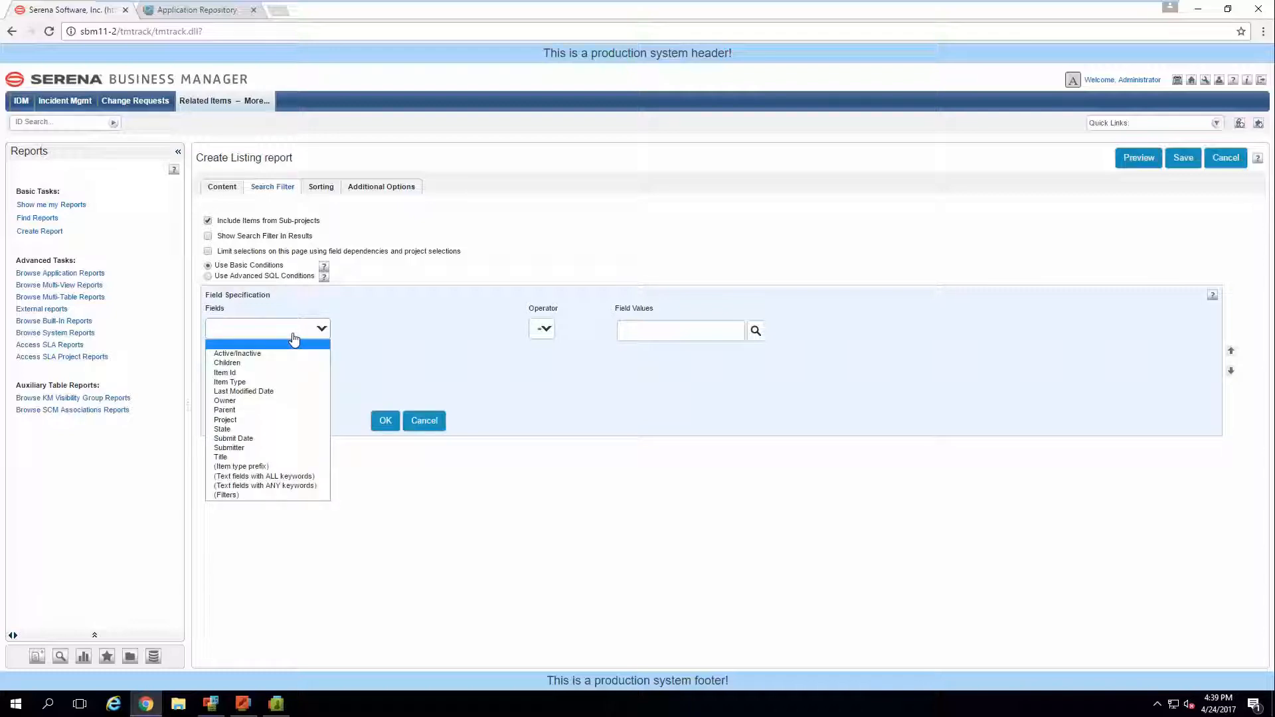
pyautogui.click(264, 410)
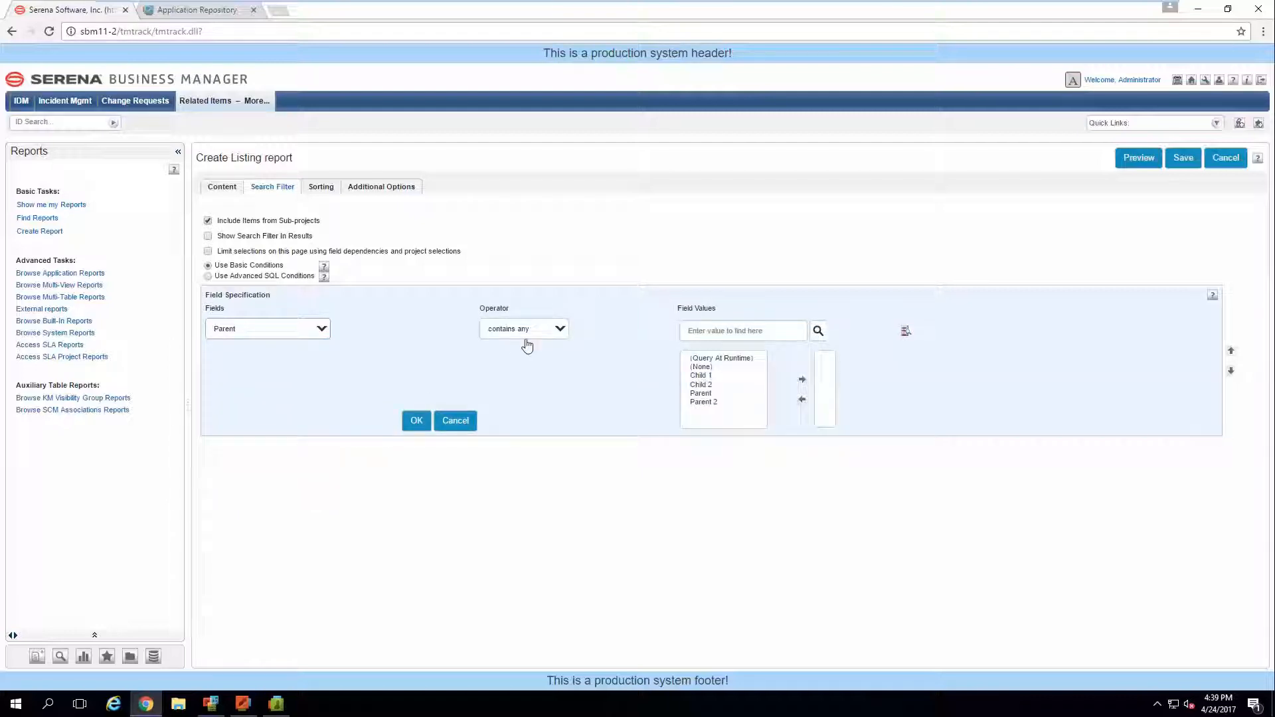
pyautogui.doubleClick(698, 367)
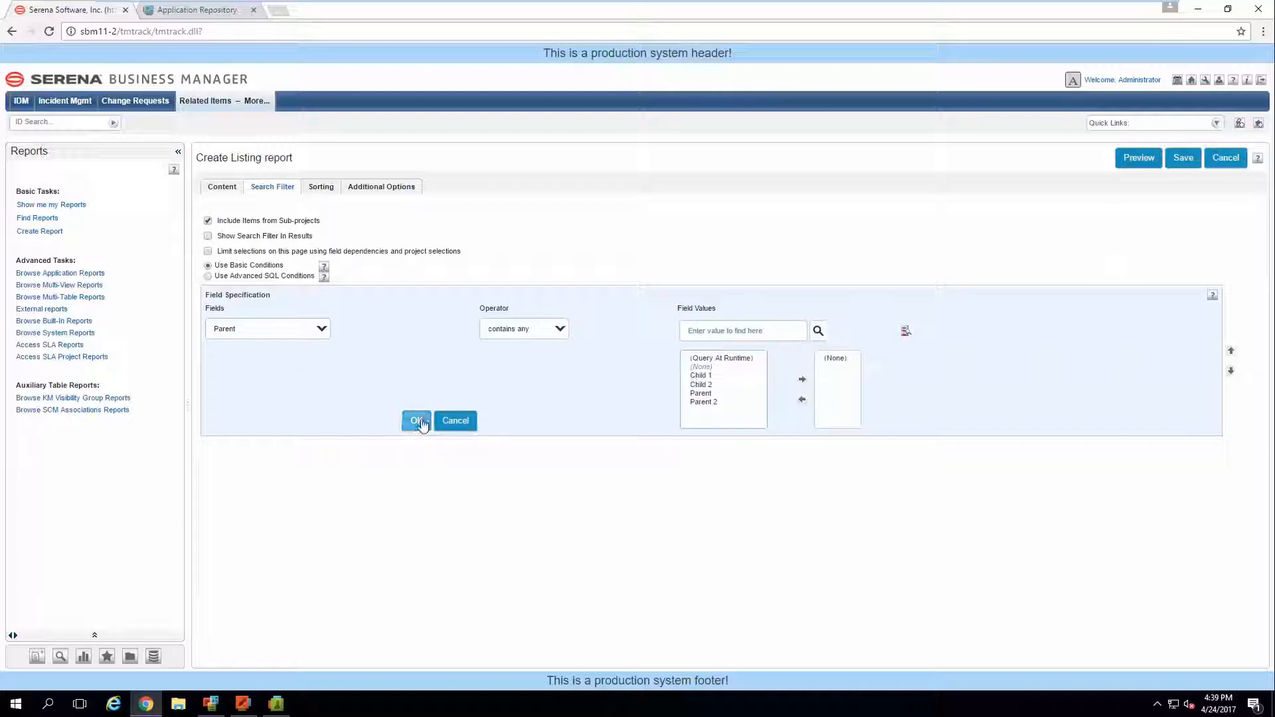
pyautogui.click(416, 421)
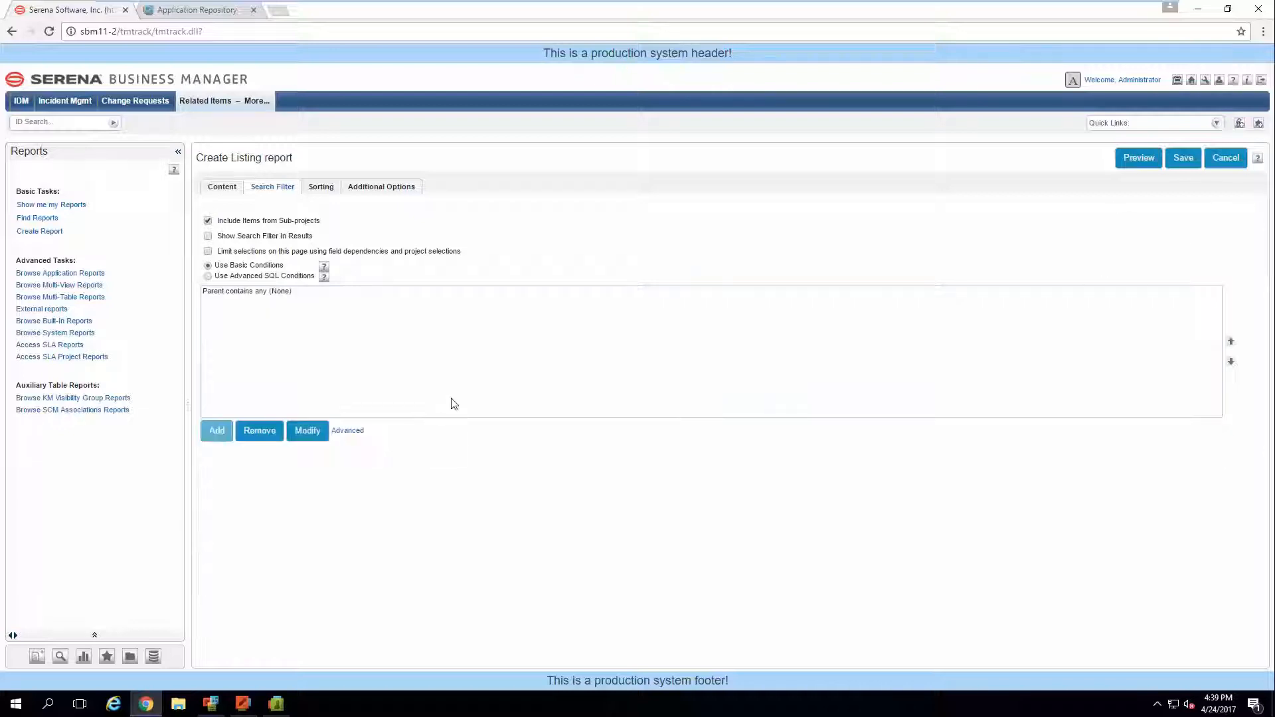
pyautogui.click(1137, 158)
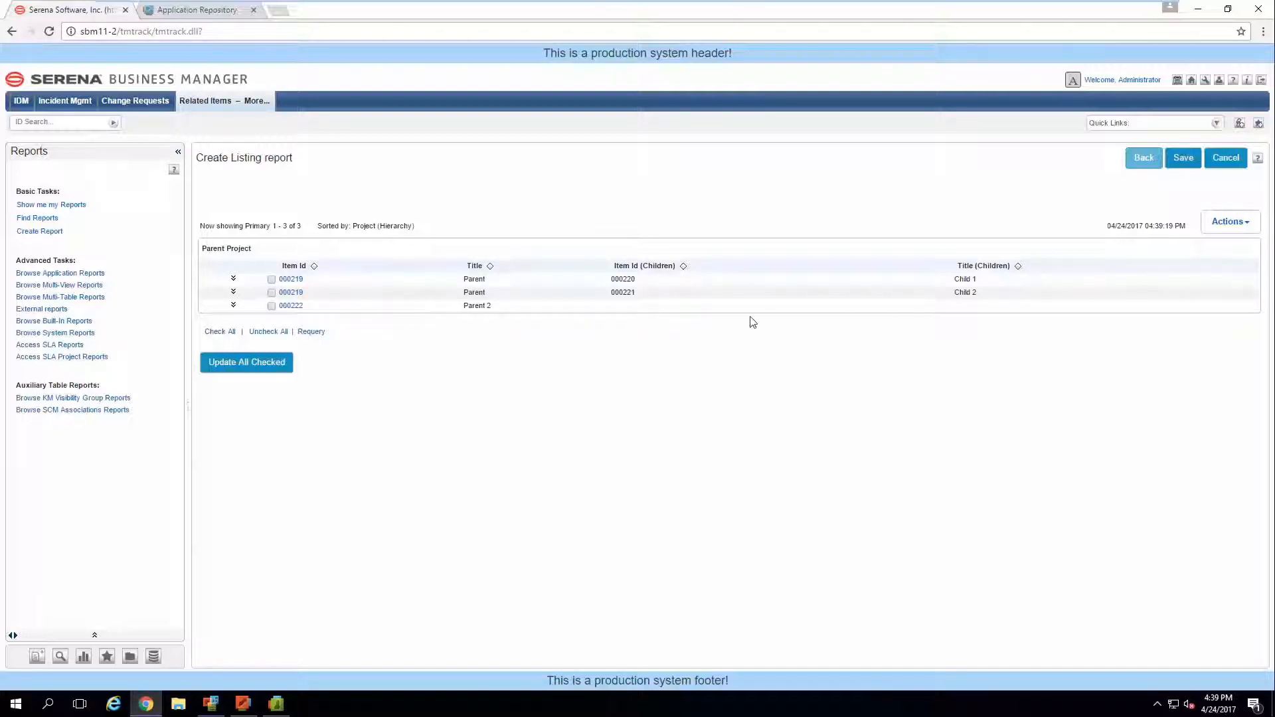
# Review the report's content settings, preview it again and examine the child titles listed for the parent item.
pyautogui.click(1143, 161)
pyautogui.click(222, 186)
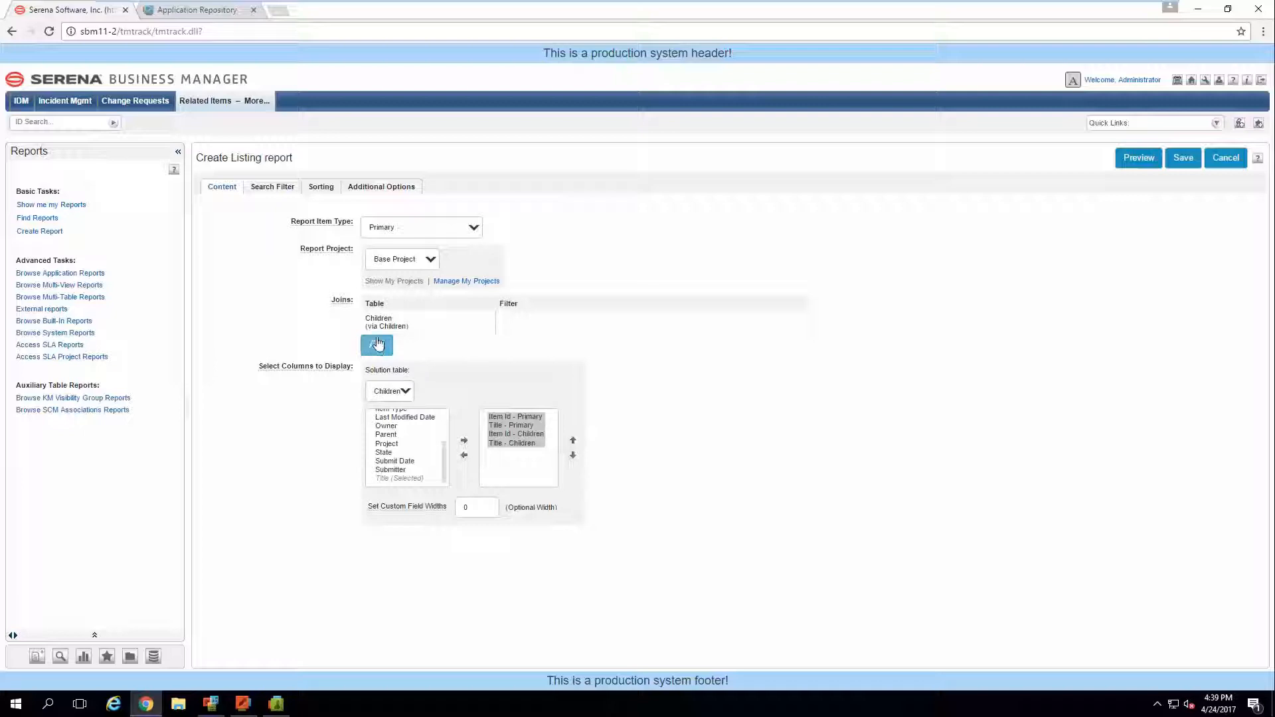
pyautogui.click(378, 343)
pyautogui.click(1136, 161)
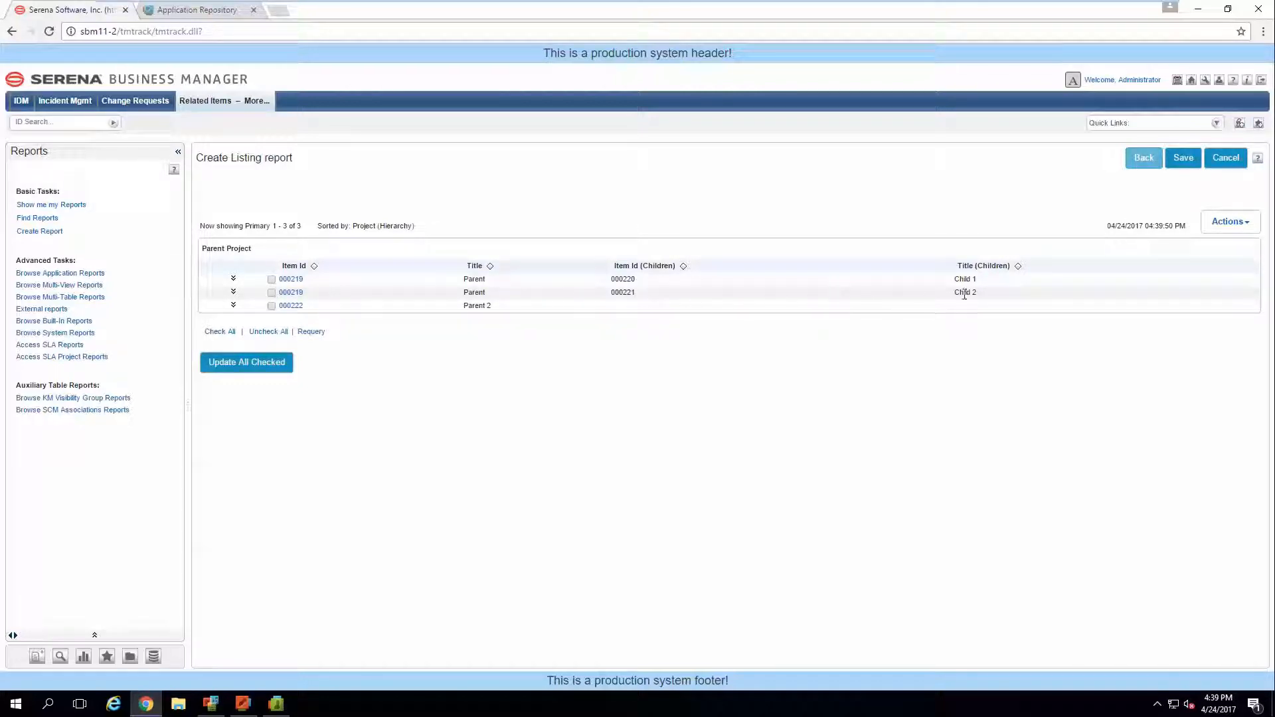
pyautogui.moveTo(956, 294)
pyautogui.mouseDown()
pyautogui.moveTo(985, 298)
pyautogui.moveTo(936, 283)
pyautogui.mouseUp()
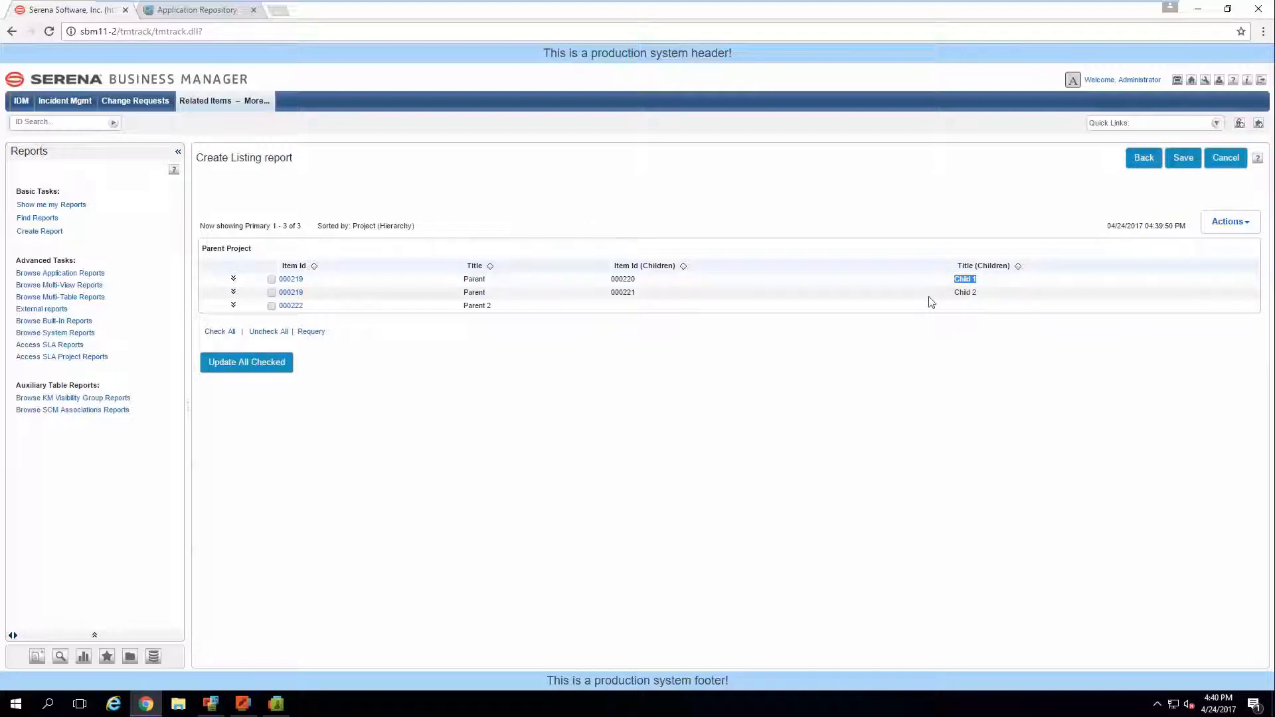
pyautogui.moveTo(987, 294); pyautogui.dragTo(936, 294)
pyautogui.click(1140, 158)
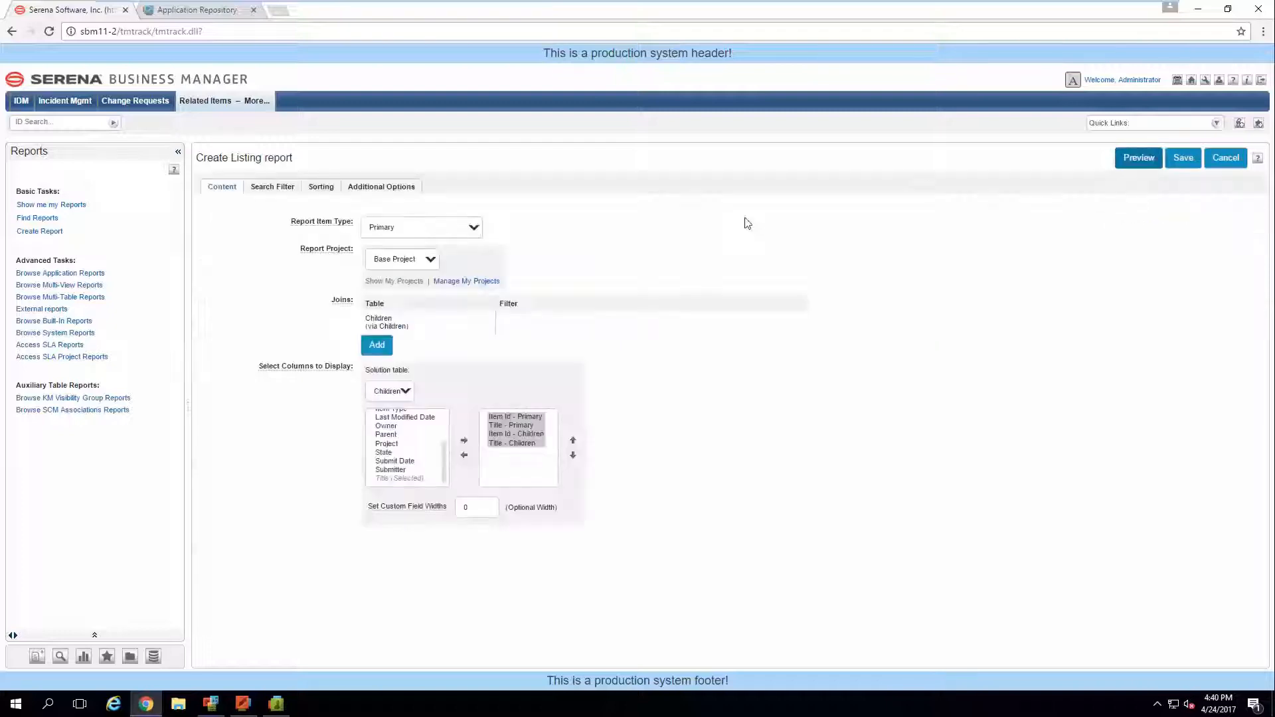
# Change the Children join to filter the report results with the condition Title contains 'Child 2', and preview the report.
pyautogui.click(425, 330)
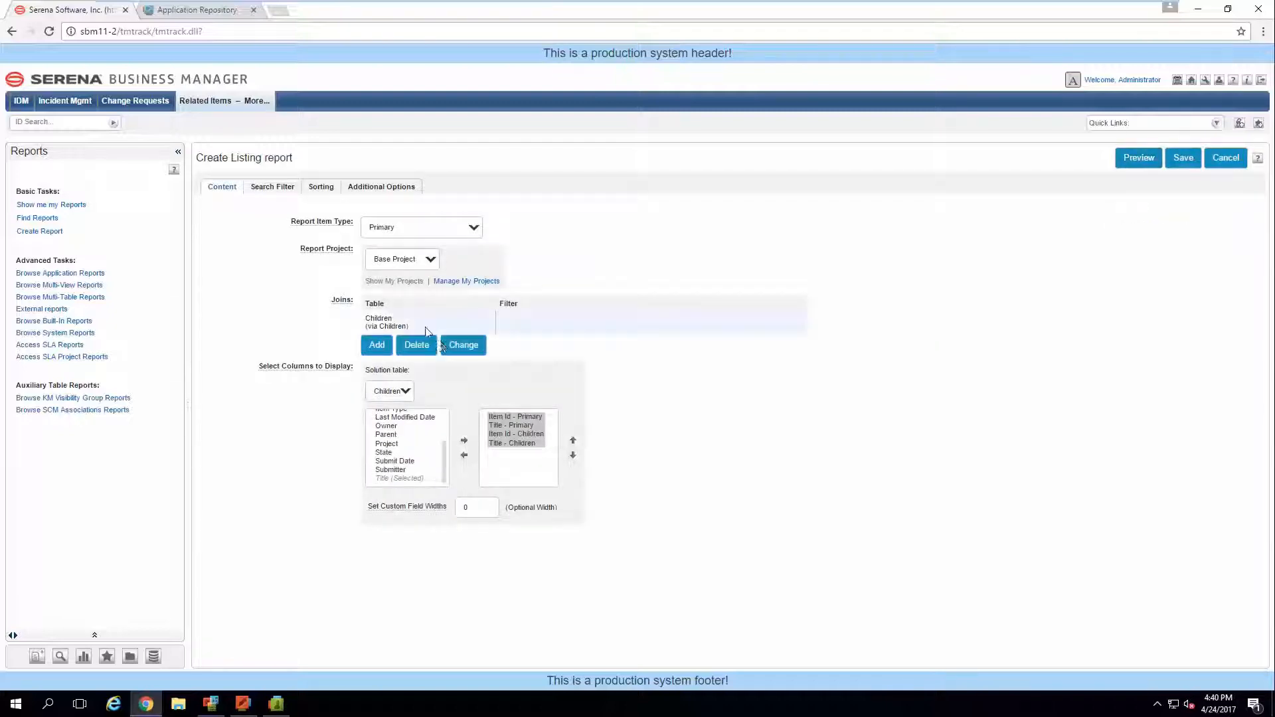
pyautogui.click(464, 346)
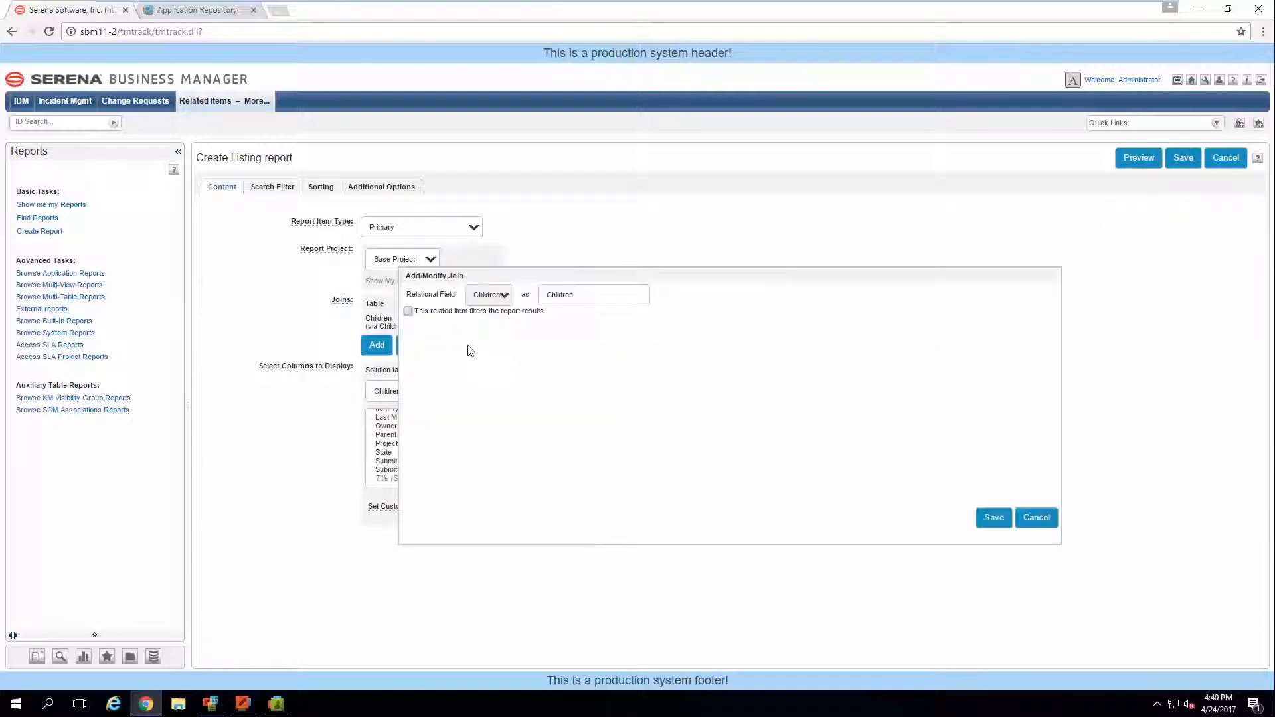
pyautogui.click(408, 311)
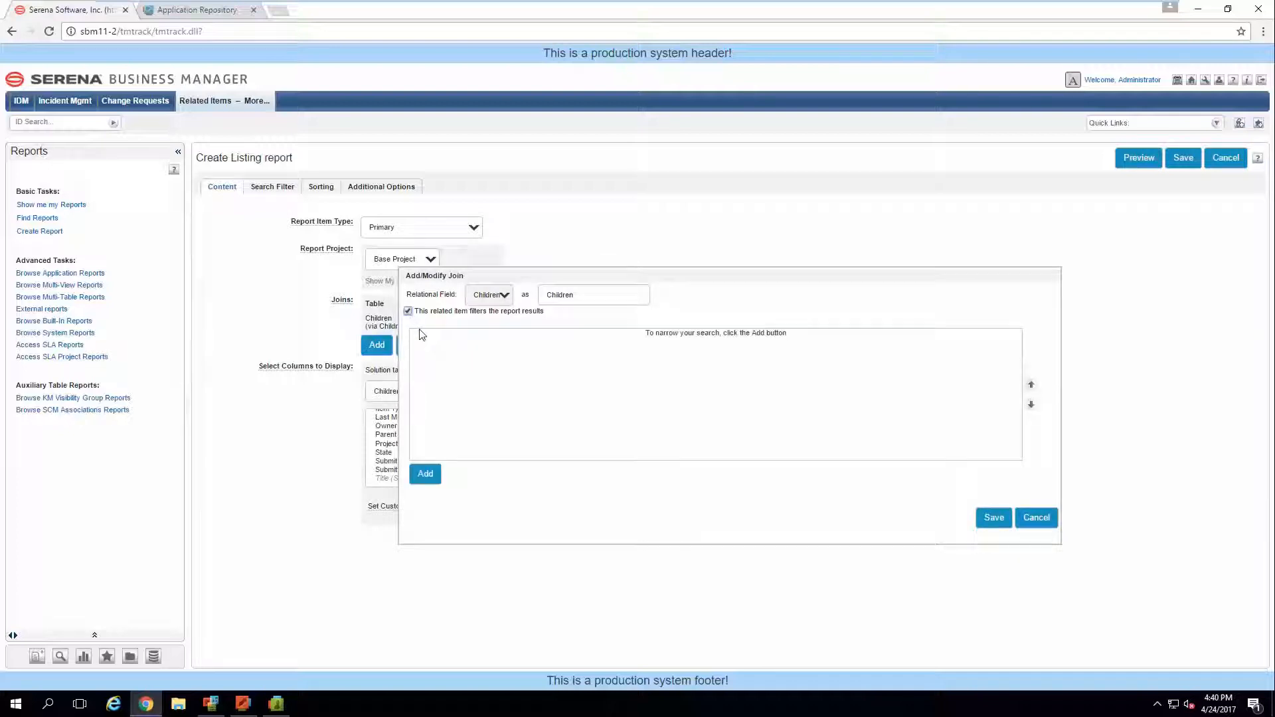
pyautogui.click(421, 476)
pyautogui.click(453, 373)
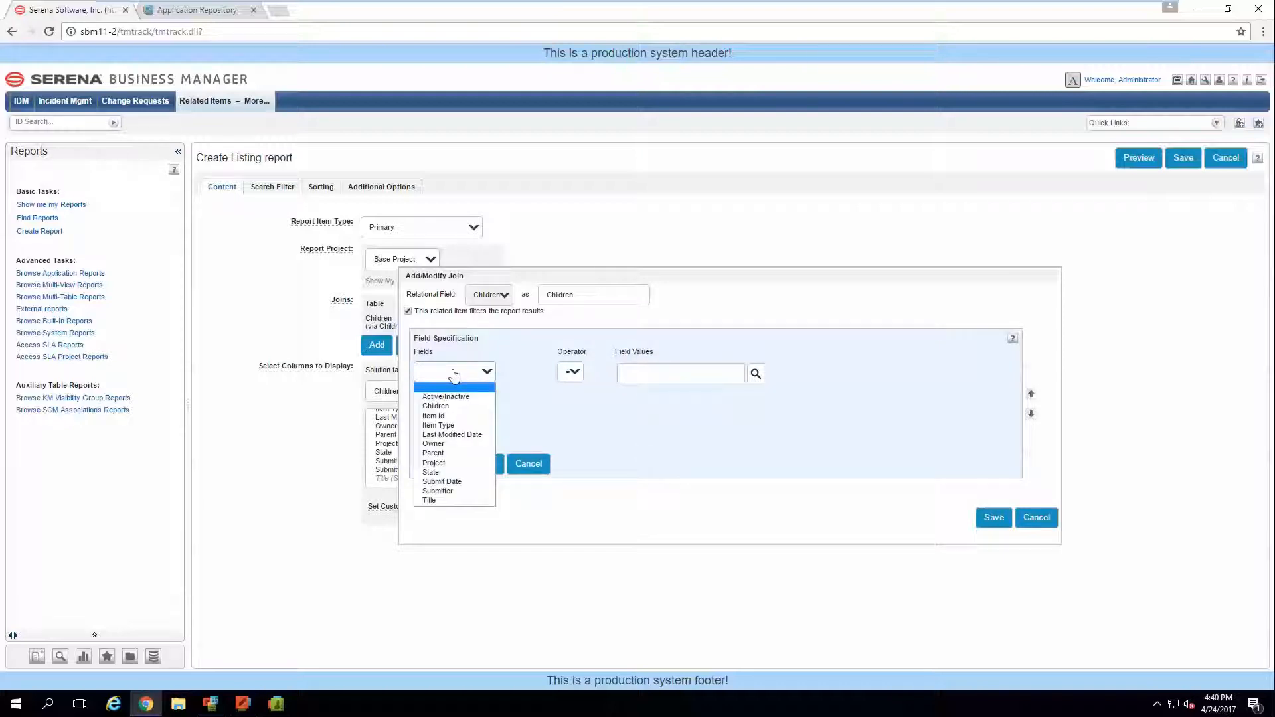
pyautogui.click(450, 502)
pyautogui.click(683, 375)
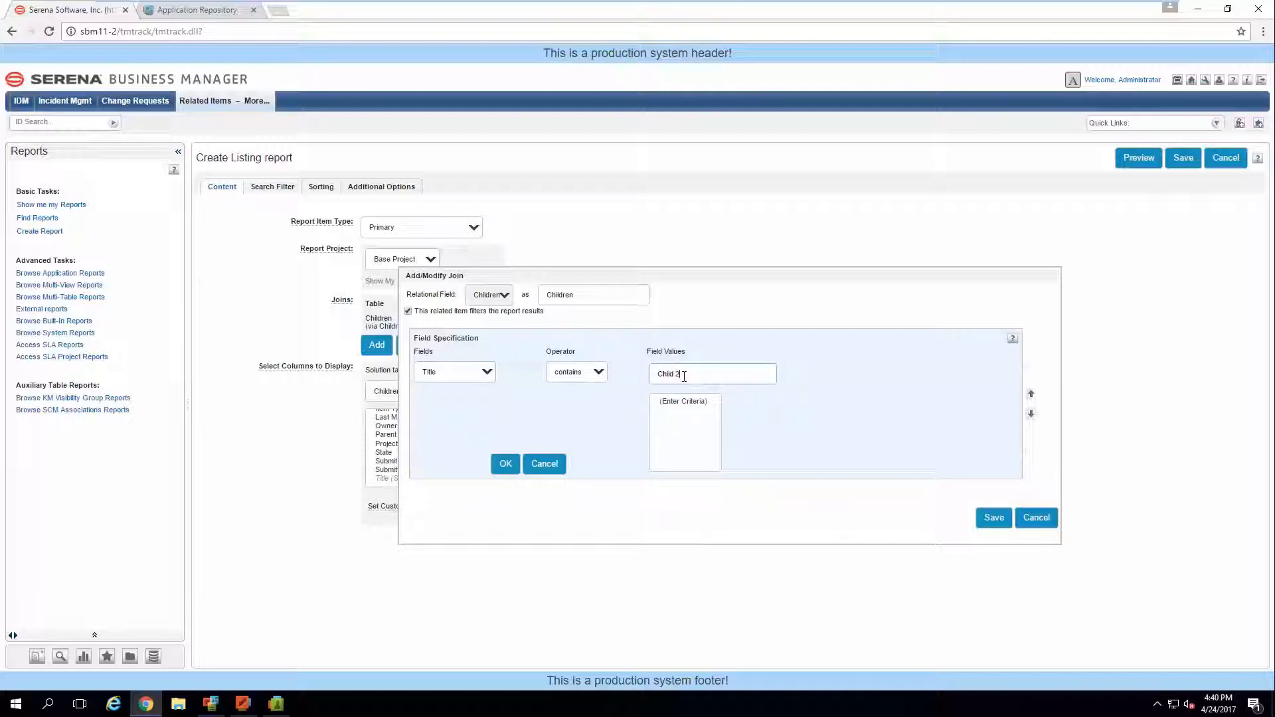
pyautogui.click(502, 463)
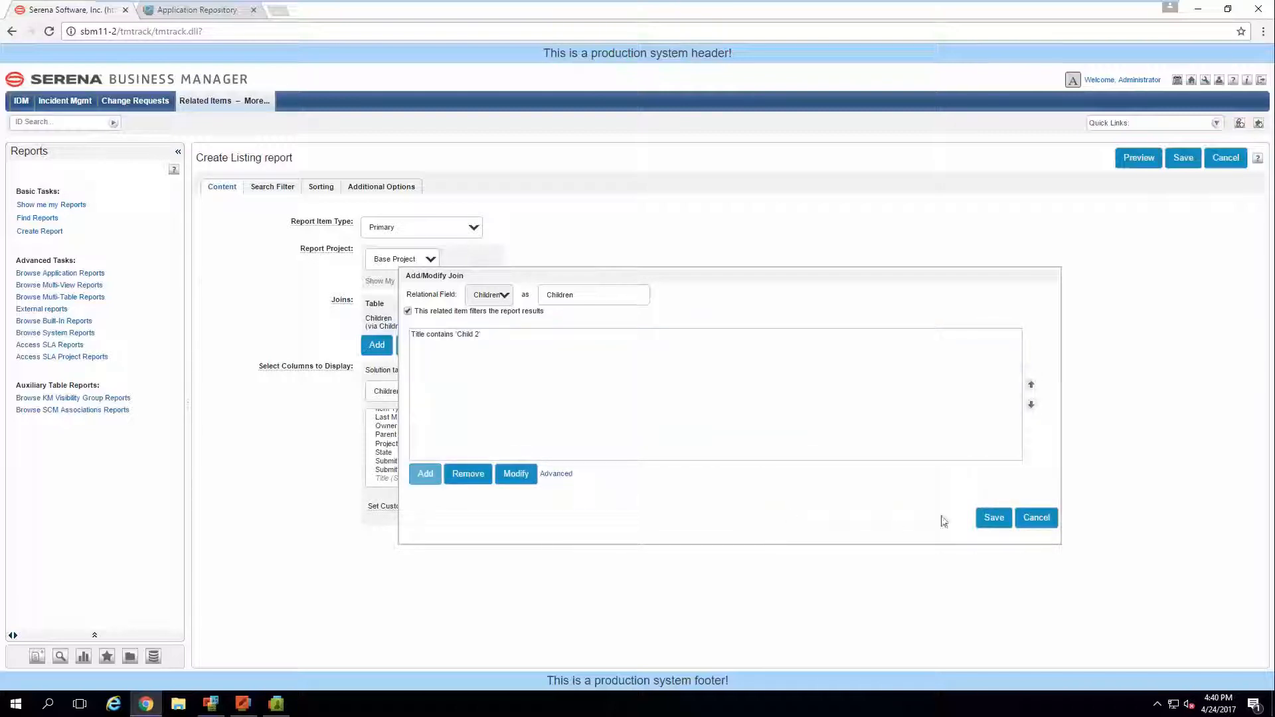
pyautogui.click(980, 518)
pyautogui.click(1138, 158)
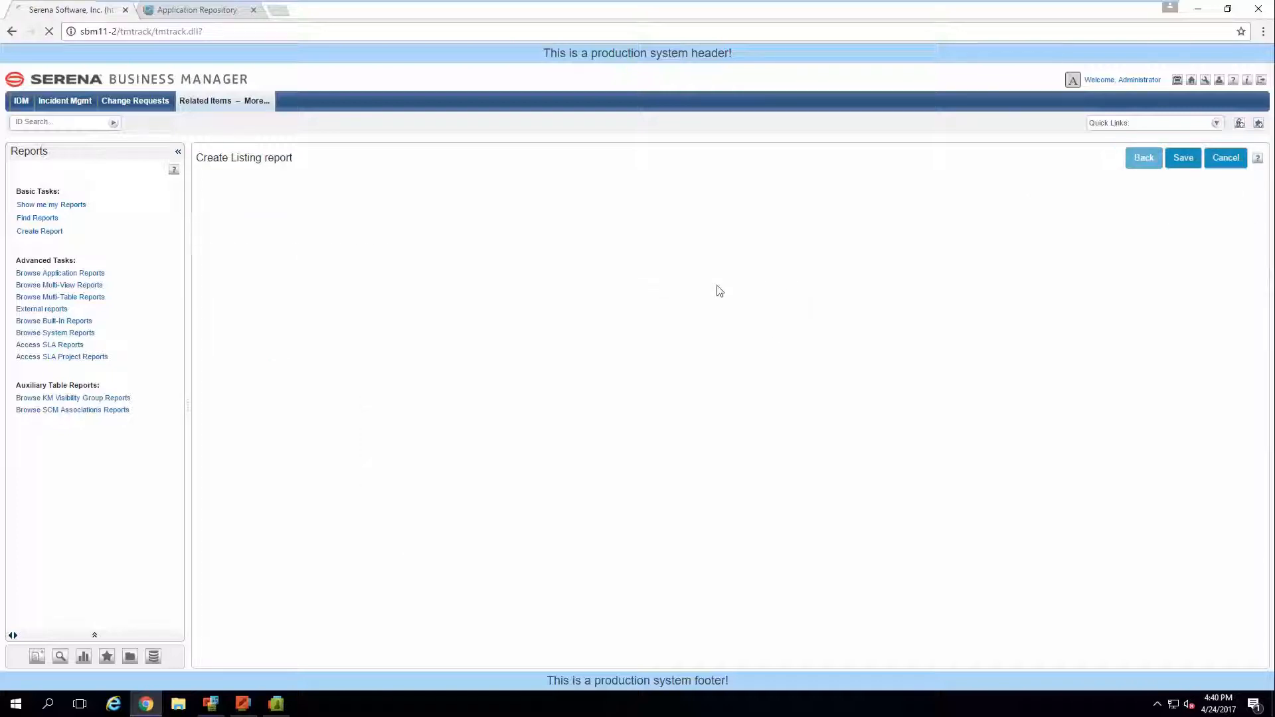